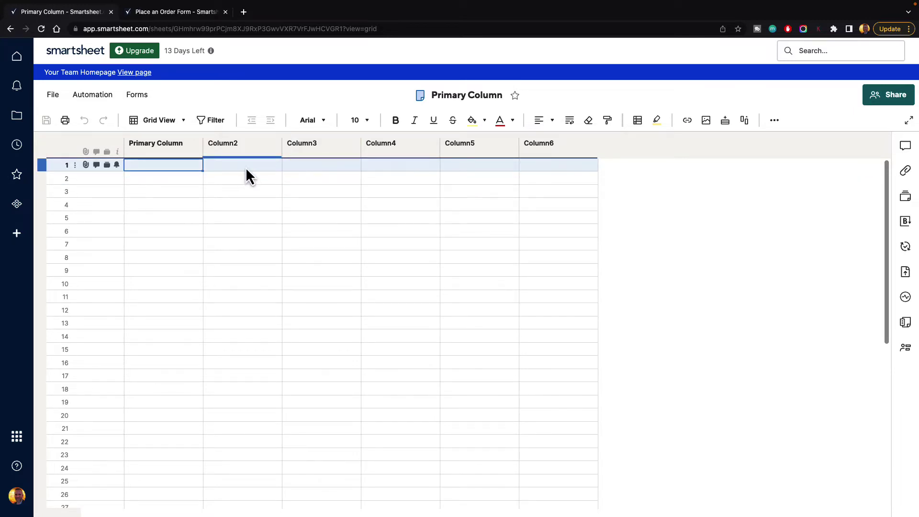
Type Parent and Child into the first two rows of the Primary Column
{"action": "left_click", "coordinate": [275, 144]}
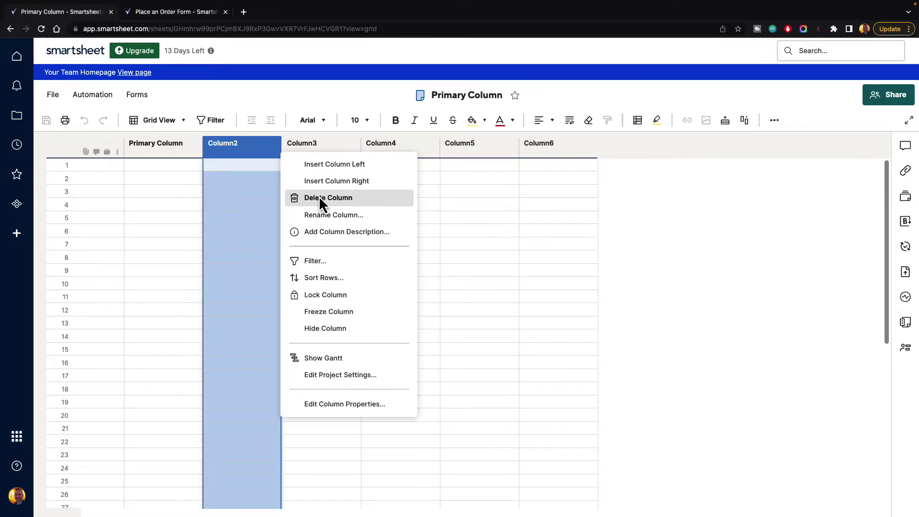
{"action": "left_click", "coordinate": [215, 178]}
{"action": "left_click", "coordinate": [195, 146]}
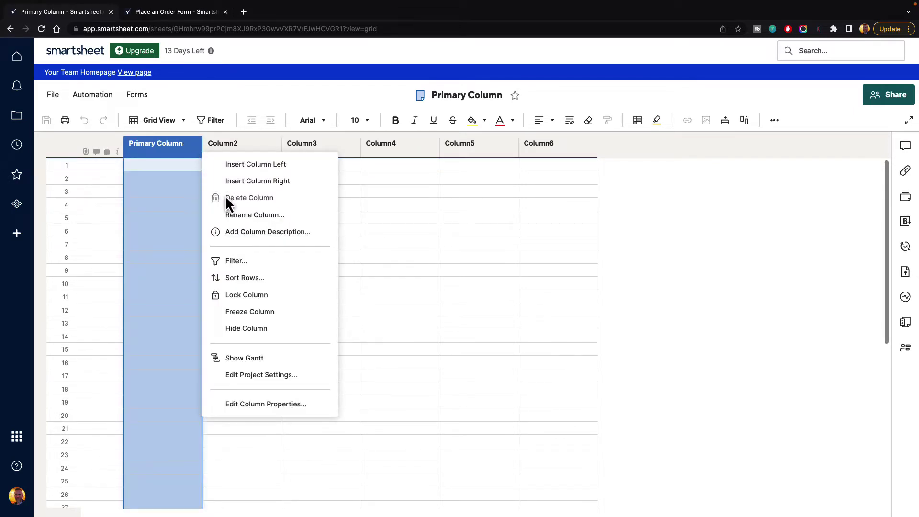
{"action": "left_click", "coordinate": [188, 191]}
{"action": "left_click", "coordinate": [167, 167]}
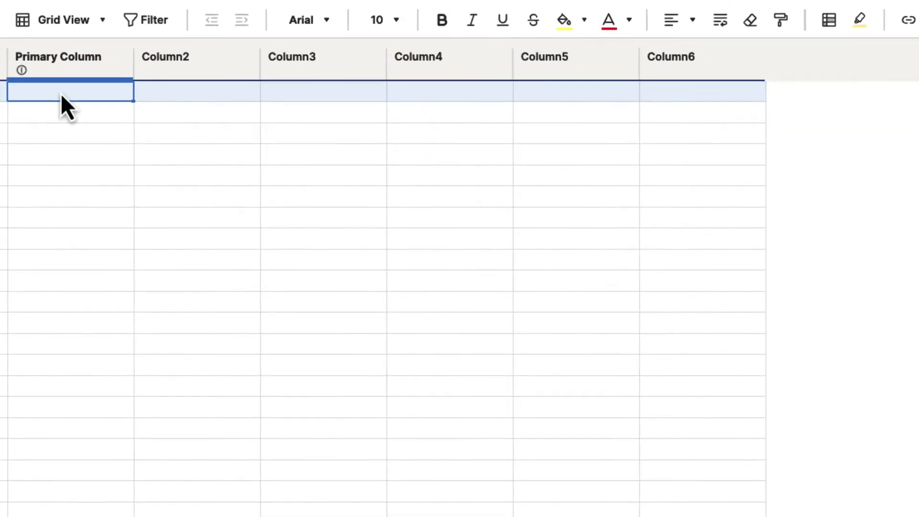
{"action": "type", "text": "Parent"}
{"action": "key", "text": "Return"}
{"action": "type", "text": "C"}
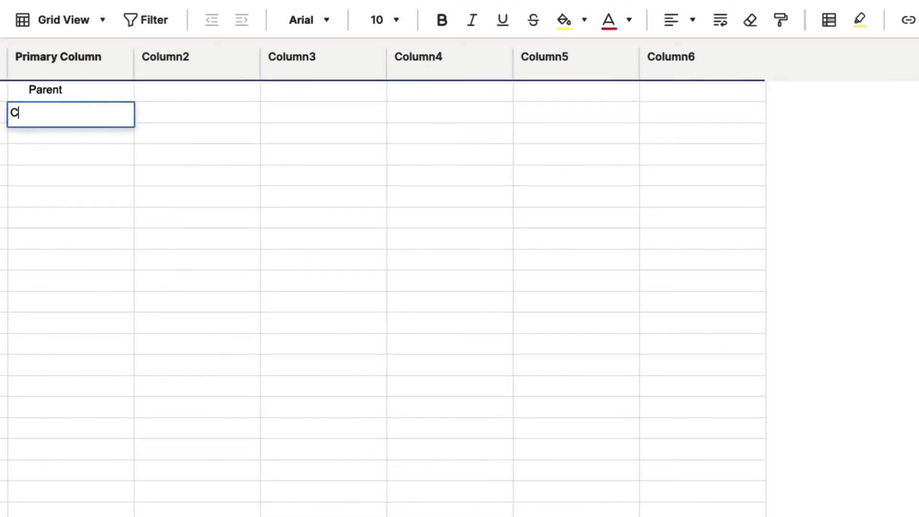
{"action": "type", "text": "hild"}
Enter Parent and Child in the first two rows of Column2
{"action": "left_click", "coordinate": [197, 92]}
{"action": "type", "text": "Parent"}
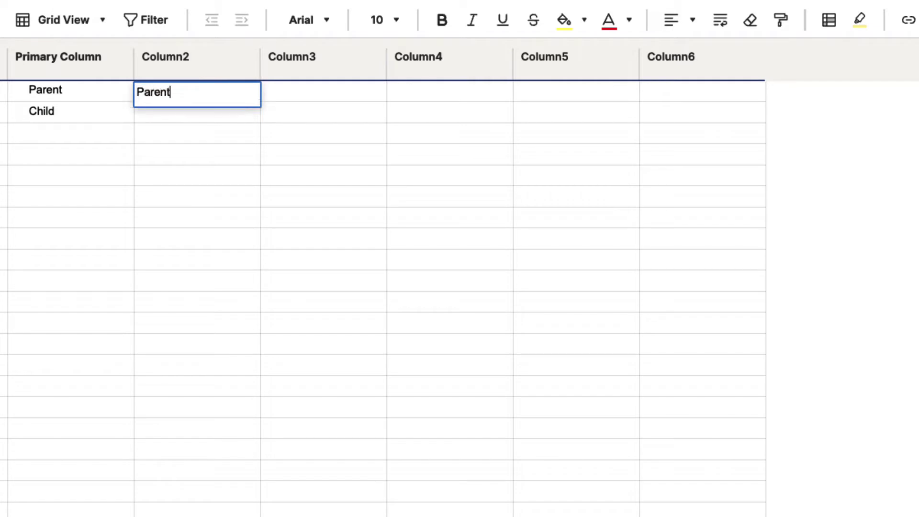
{"action": "key", "text": "Return"}
{"action": "type", "text": "Child"}
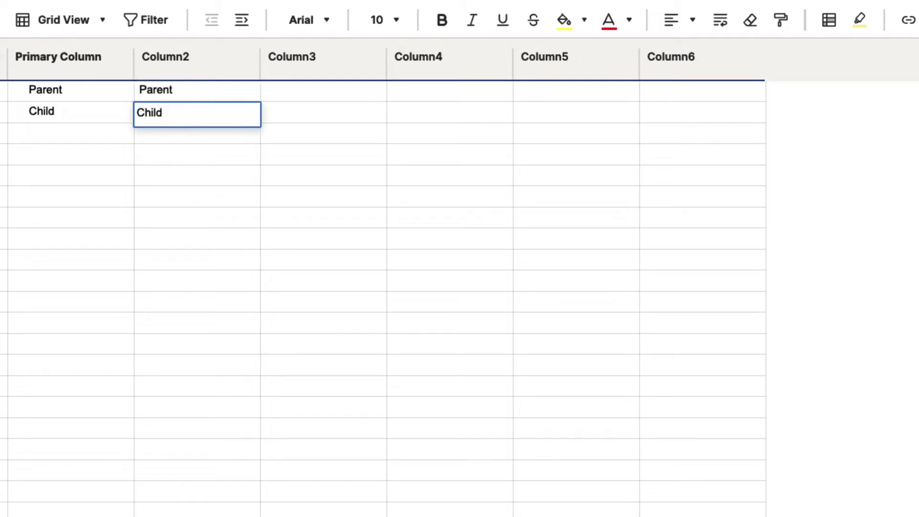
{"action": "left_click", "coordinate": [81, 114]}
Indent the Child row under Parent, outdent it, then indent it again
{"action": "left_click", "coordinate": [145, 114]}
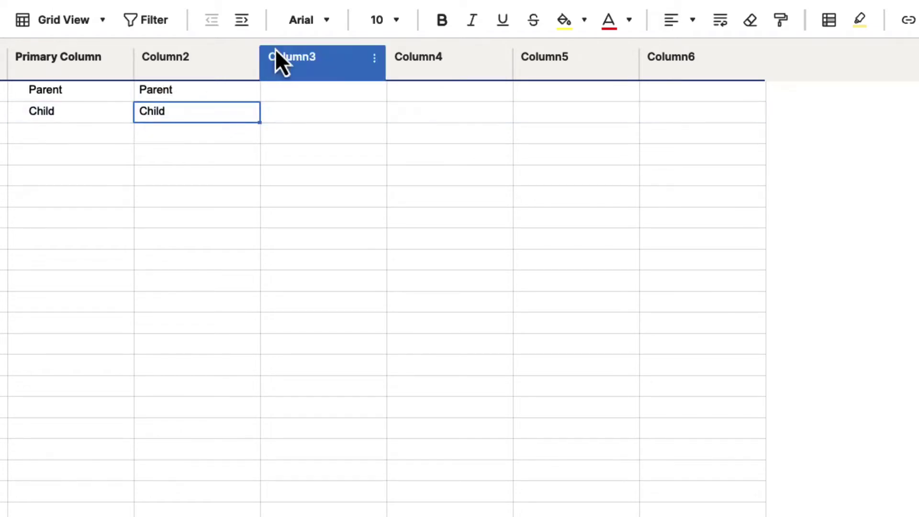
{"action": "left_click", "coordinate": [243, 20]}
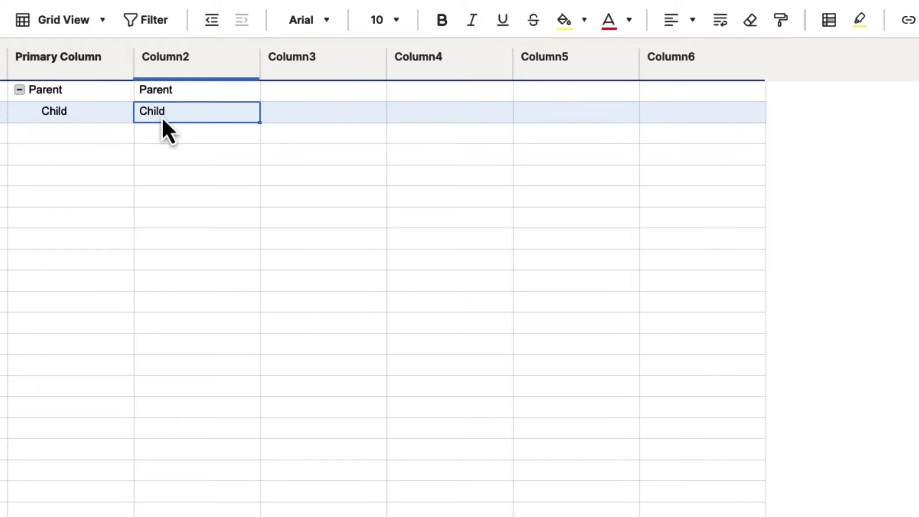
{"action": "left_click", "coordinate": [208, 28]}
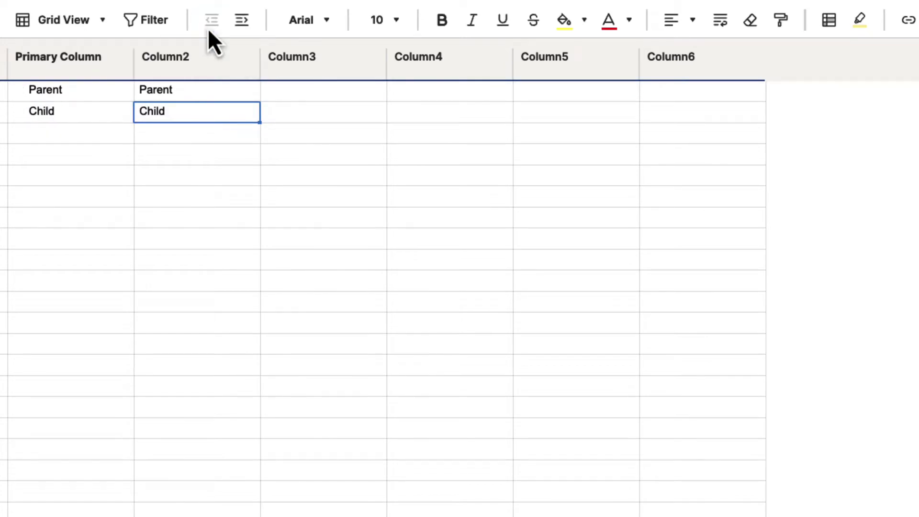
{"action": "left_click", "coordinate": [244, 26]}
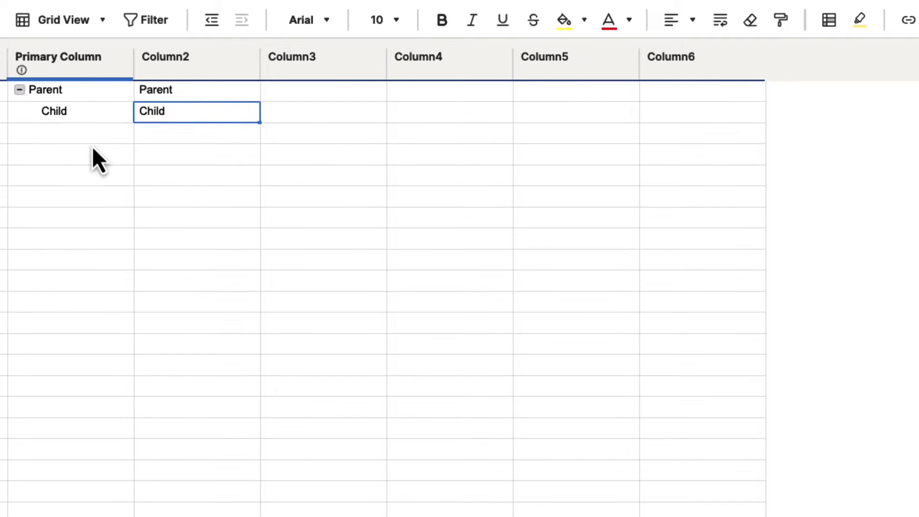
Enter 1 in each of the top Primary Column rows
{"action": "left_click", "coordinate": [72, 95]}
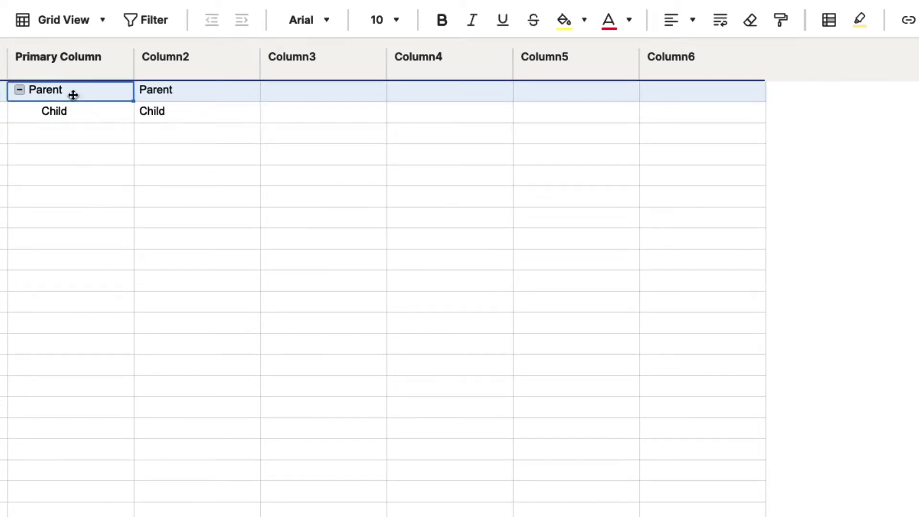
{"action": "type", "text": "1"}
{"action": "key", "text": "Return"}
{"action": "type", "text": "1"}
{"action": "key", "text": "Return"}
{"action": "type", "text": "1"}
{"action": "key", "text": "Return"}
{"action": "type", "text": "1"}
{"action": "key", "text": "Return"}
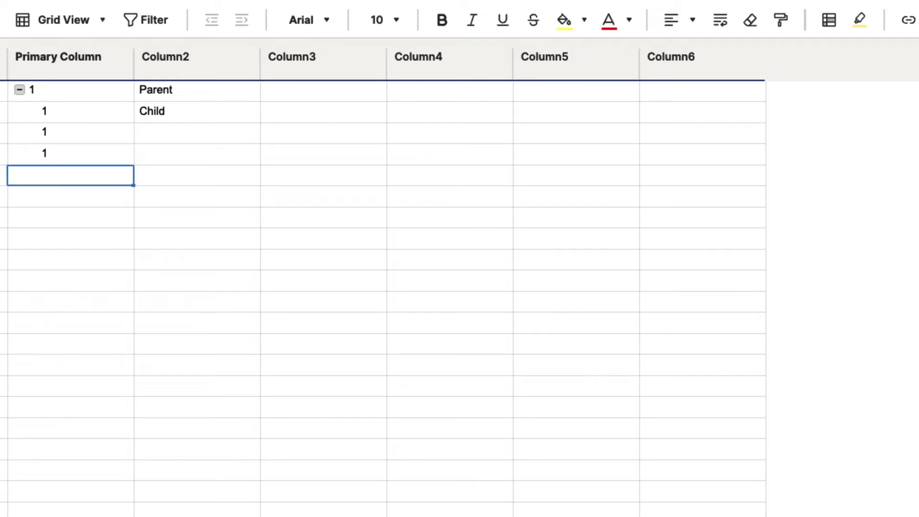
Outdent rows 2, 3 and 4 back to the top level
{"action": "left_click", "coordinate": [166, 96]}
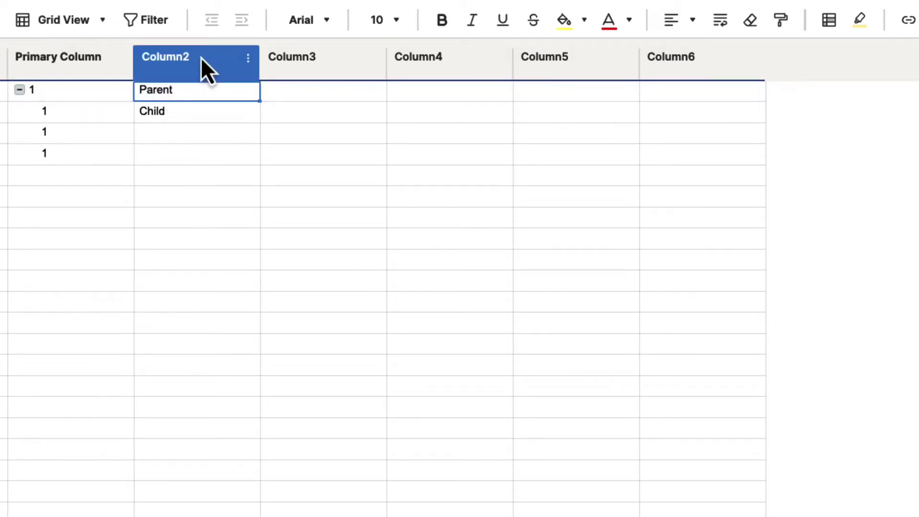
{"action": "left_click", "coordinate": [173, 109]}
{"action": "left_click", "coordinate": [215, 22]}
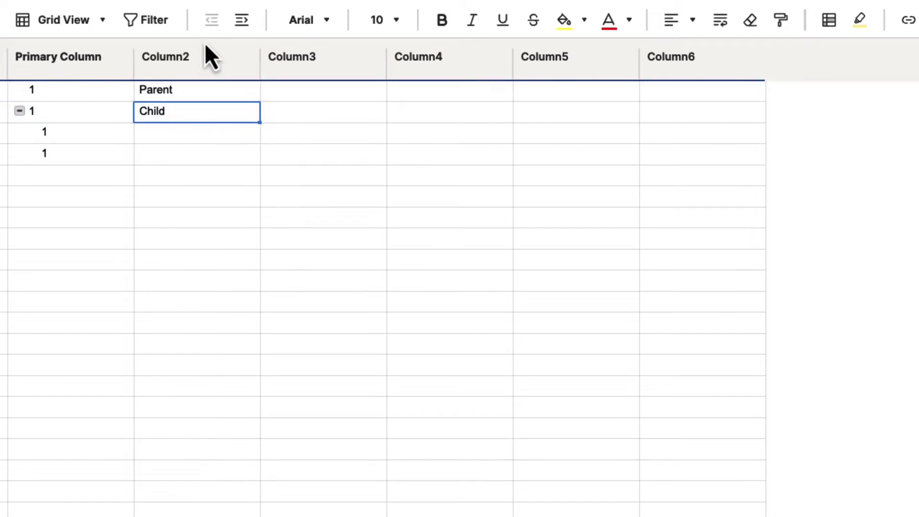
{"action": "left_click", "coordinate": [98, 129]}
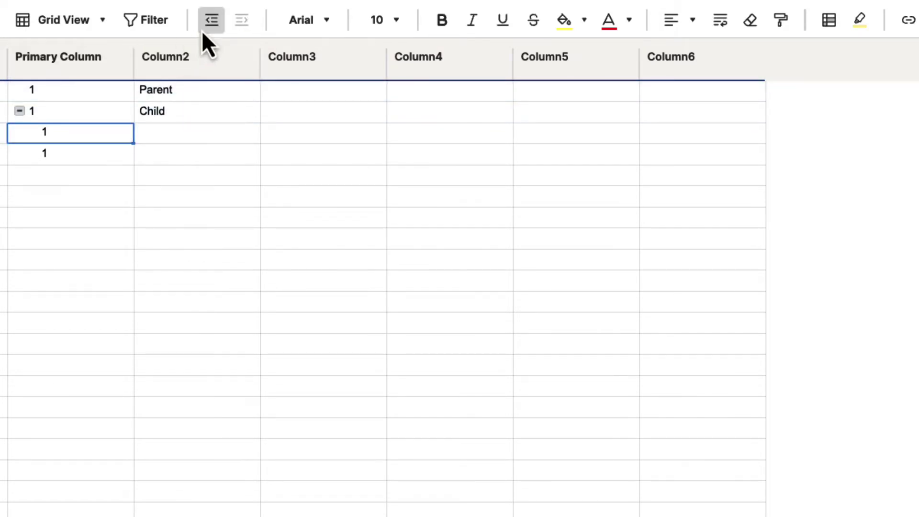
{"action": "left_click", "coordinate": [210, 22]}
{"action": "left_click", "coordinate": [64, 157]}
{"action": "left_click", "coordinate": [211, 20]}
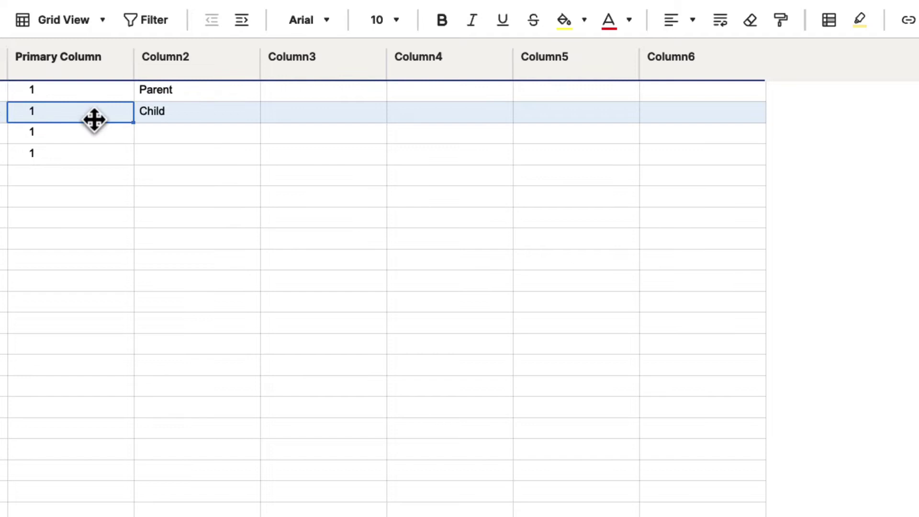
{"action": "left_click", "coordinate": [90, 95]}
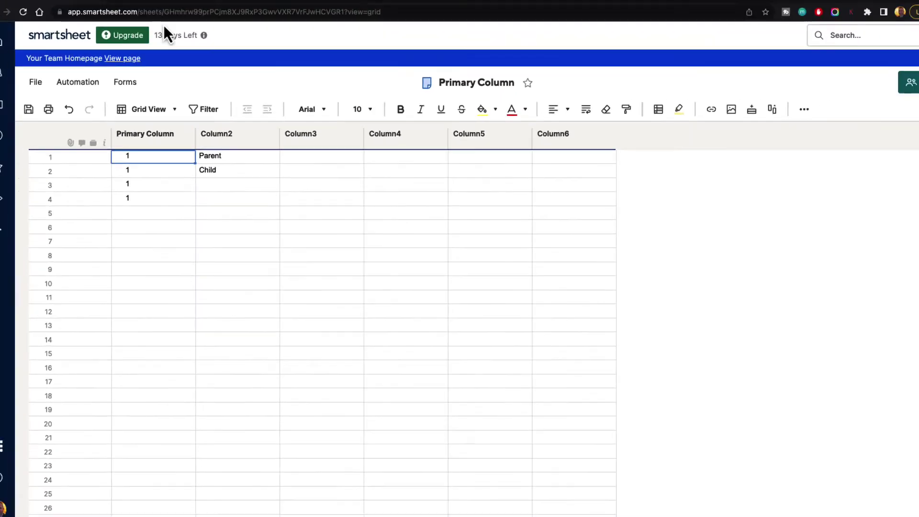
Switch to the Place an Order Form sheet and read the PO column's info tip
{"action": "left_click", "coordinate": [175, 14]}
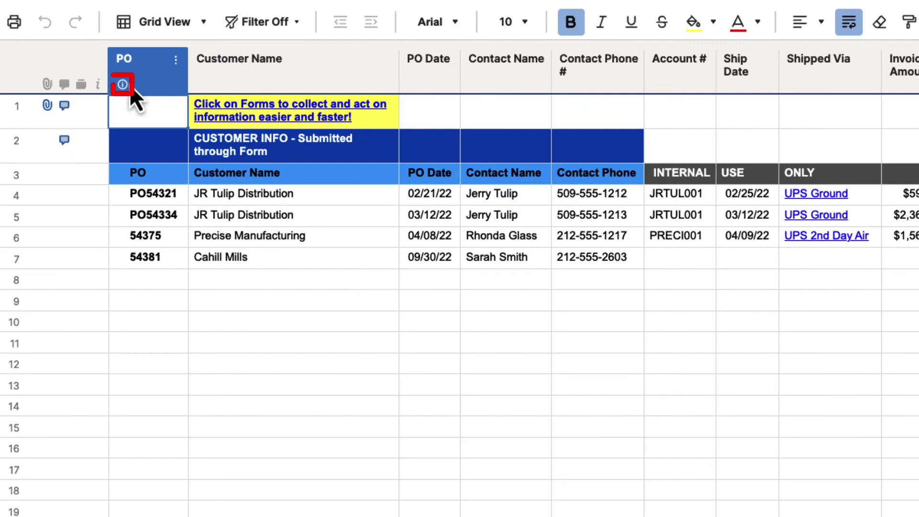
{"action": "mouse_move", "coordinate": [122, 92]}
{"action": "mouse_move", "coordinate": [140, 70]}
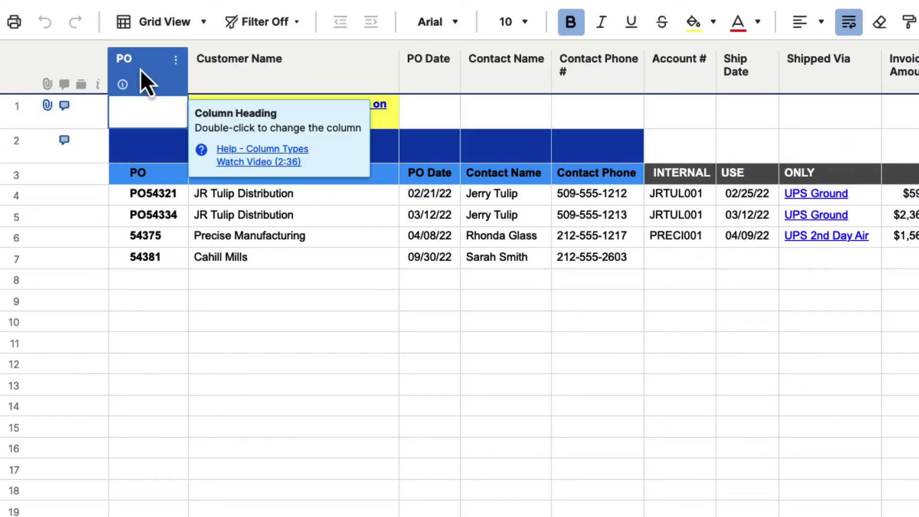
Insert a Text/Number column named 'PO temp' to the right of PO
{"action": "left_click", "coordinate": [177, 62]}
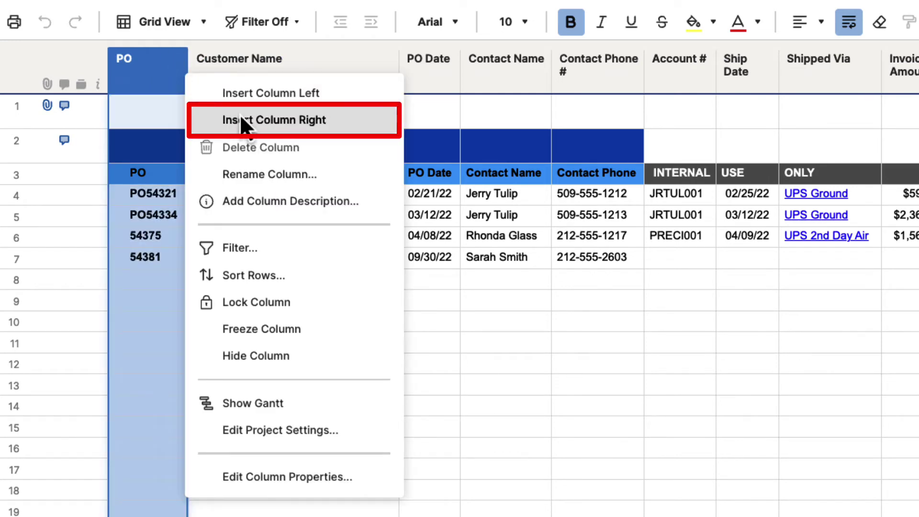
{"action": "left_click", "coordinate": [325, 121]}
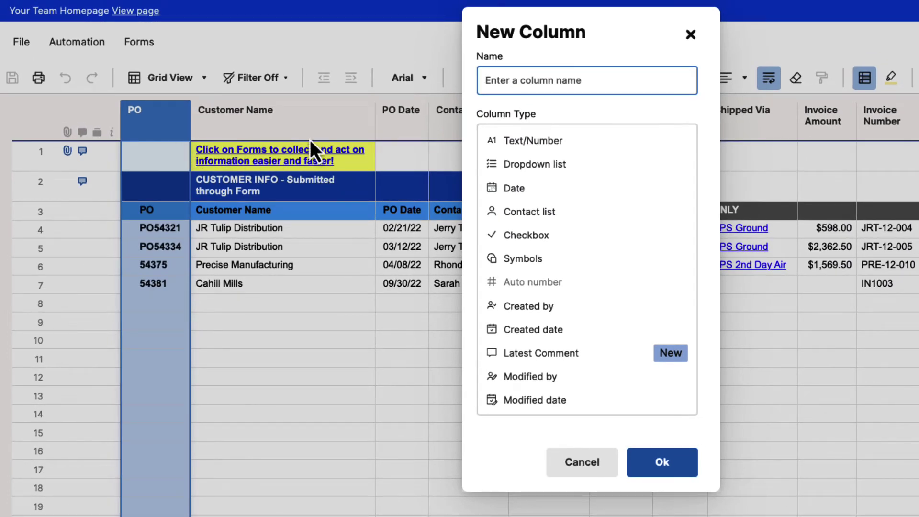
{"action": "left_click", "coordinate": [574, 141]}
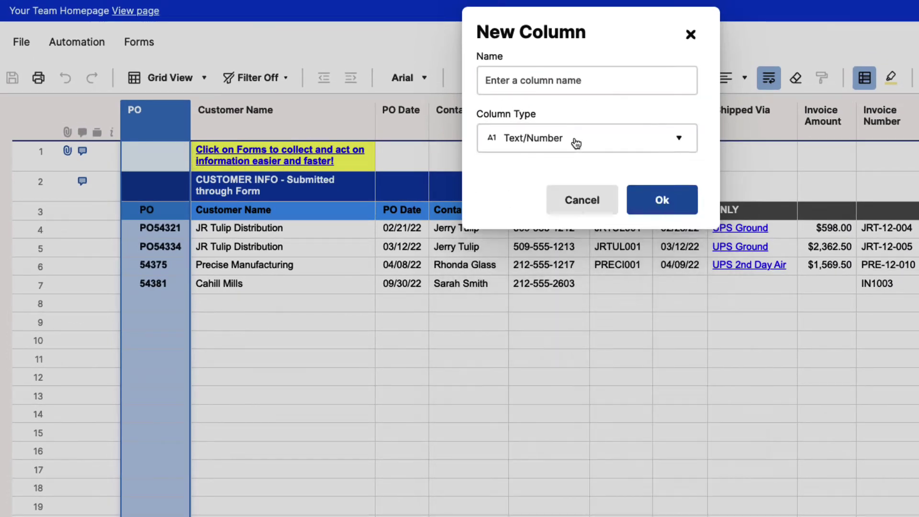
{"action": "left_click", "coordinate": [552, 84]}
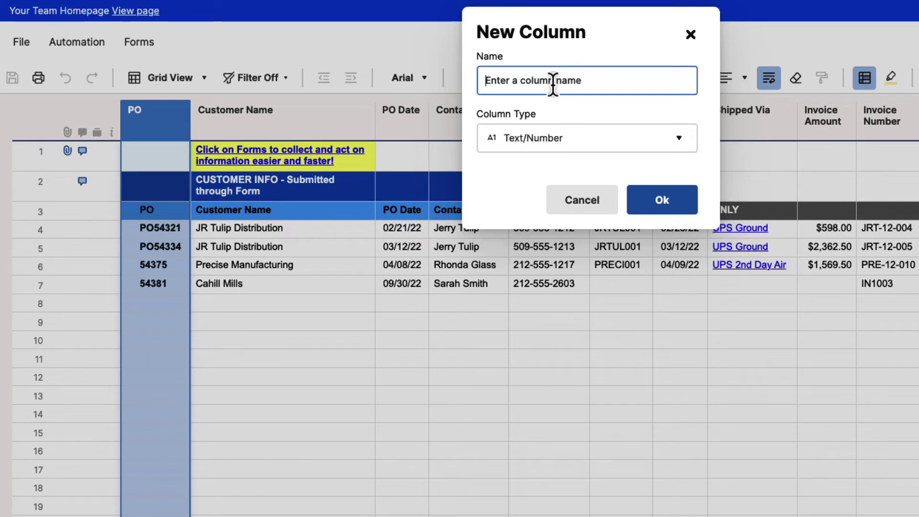
{"action": "type", "text": "PO te"}
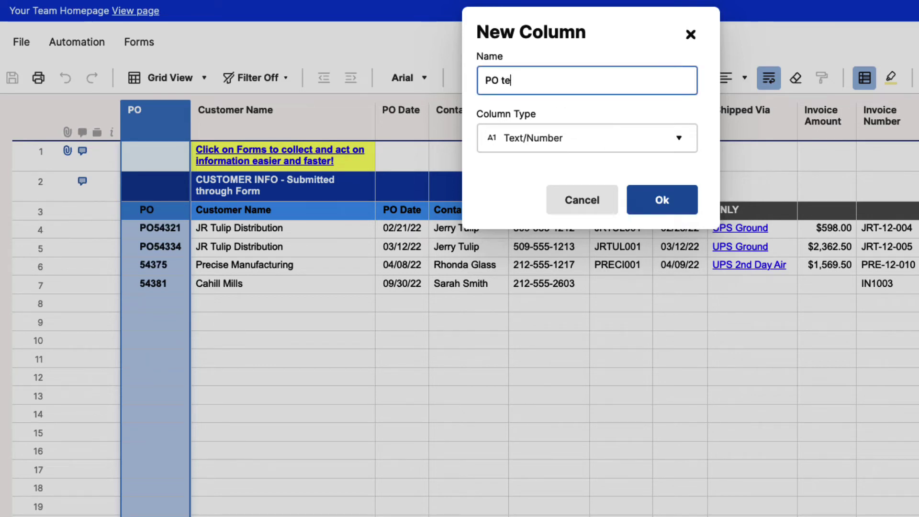
{"action": "type", "text": "mp"}
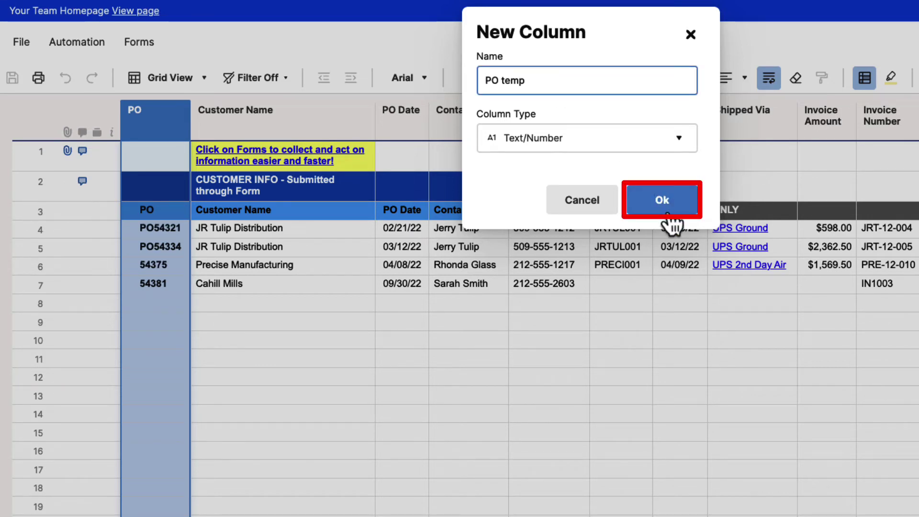
{"action": "left_click", "coordinate": [667, 214]}
{"action": "left_click", "coordinate": [151, 153]}
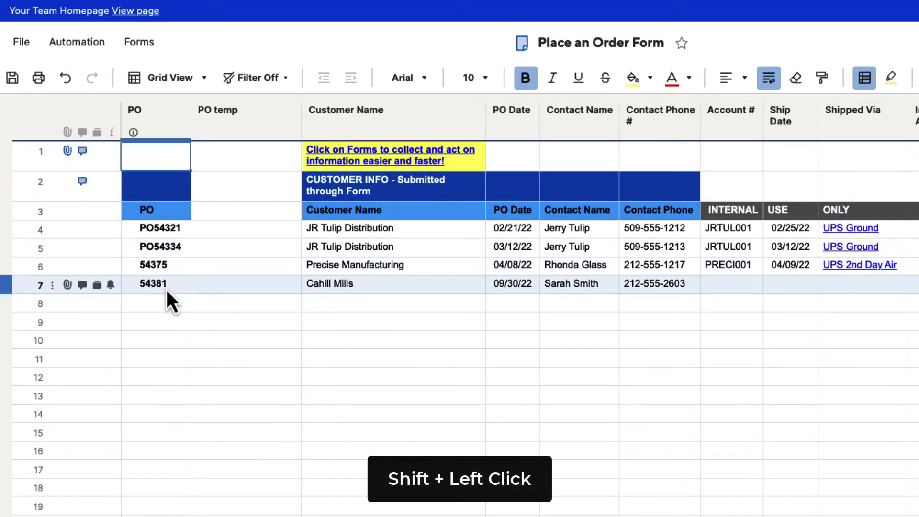
Copy PO rows 1–7 and paste them into the top of the PO temp column
{"action": "left_click", "coordinate": [166, 288], "text": "shift"}
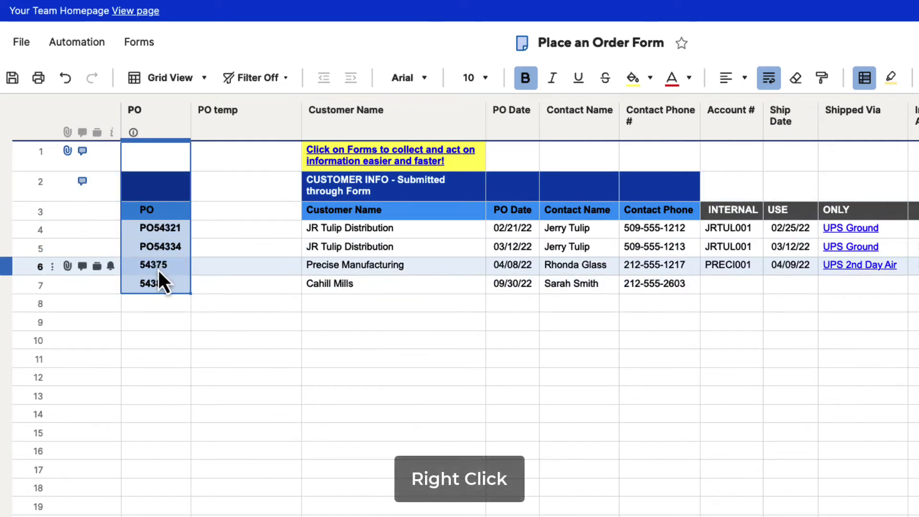
{"action": "right_click", "coordinate": [159, 271]}
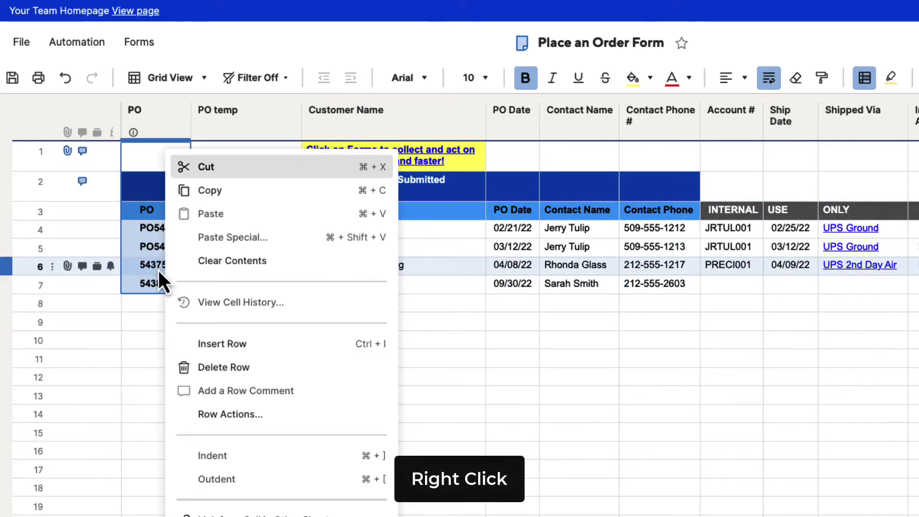
{"action": "left_click", "coordinate": [232, 190]}
{"action": "left_click", "coordinate": [226, 160]}
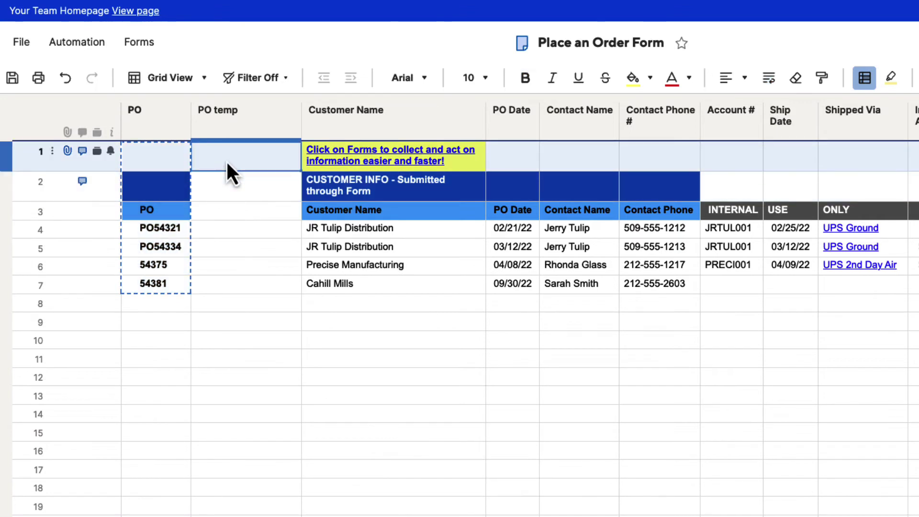
{"action": "right_click", "coordinate": [226, 160]}
{"action": "left_click", "coordinate": [299, 235]}
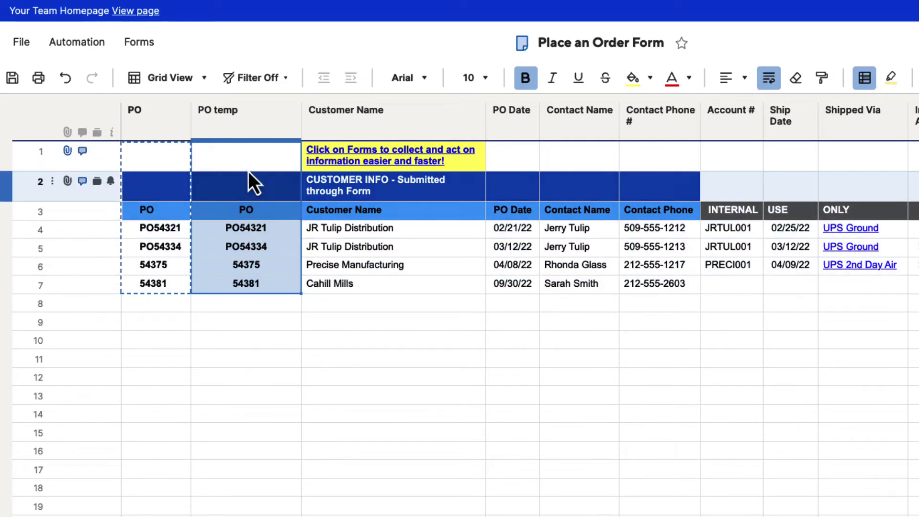
Clear the original PO values from rows 3–7
{"action": "left_click", "coordinate": [163, 213]}
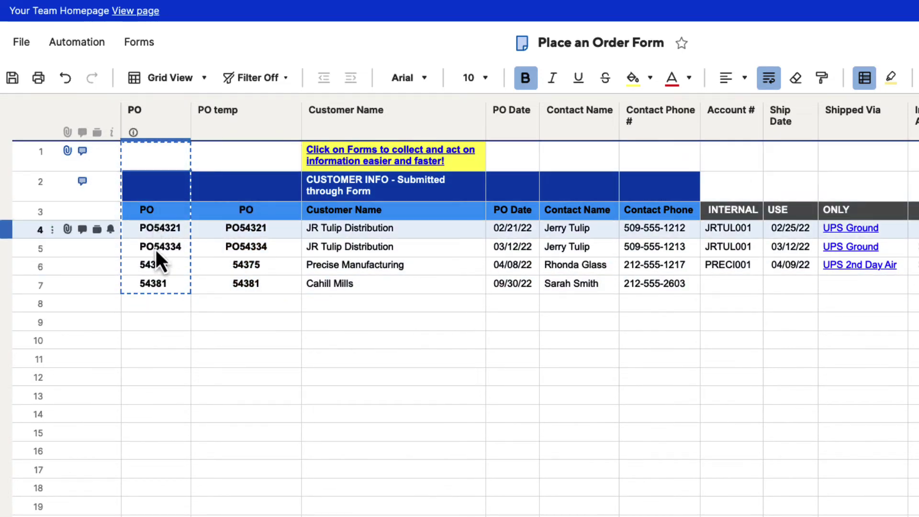
{"action": "left_click", "coordinate": [165, 281], "text": "shift"}
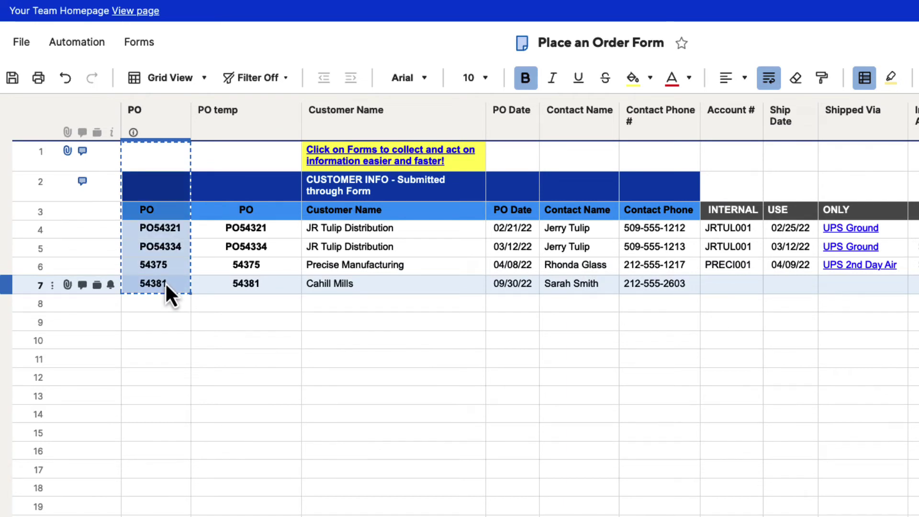
{"action": "key", "text": "Delete"}
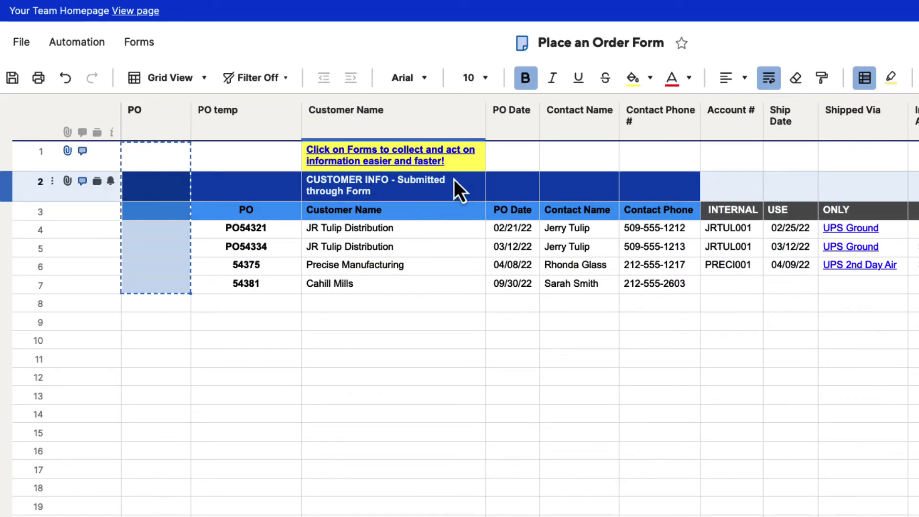
Copy Customer Name rows 1–7 and paste them starting at the PO column's row 1
{"action": "left_click", "coordinate": [463, 165]}
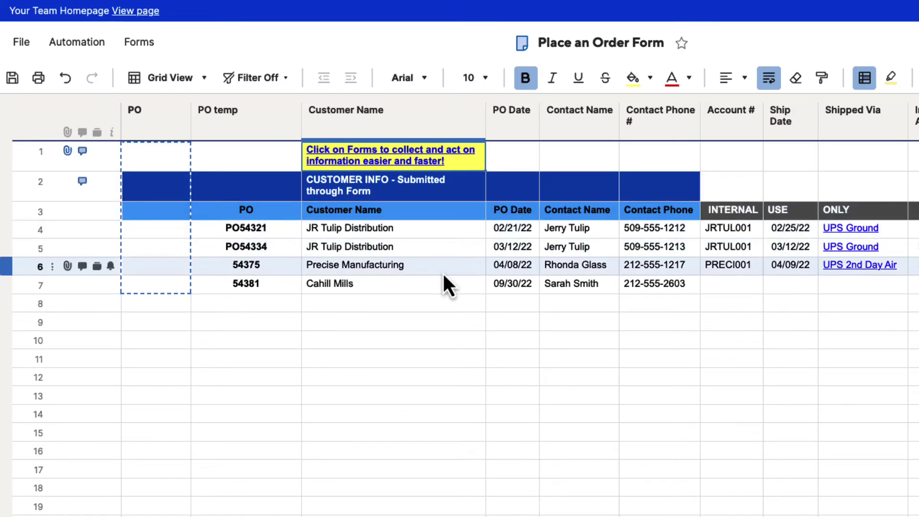
{"action": "left_click", "coordinate": [429, 289], "text": "shift"}
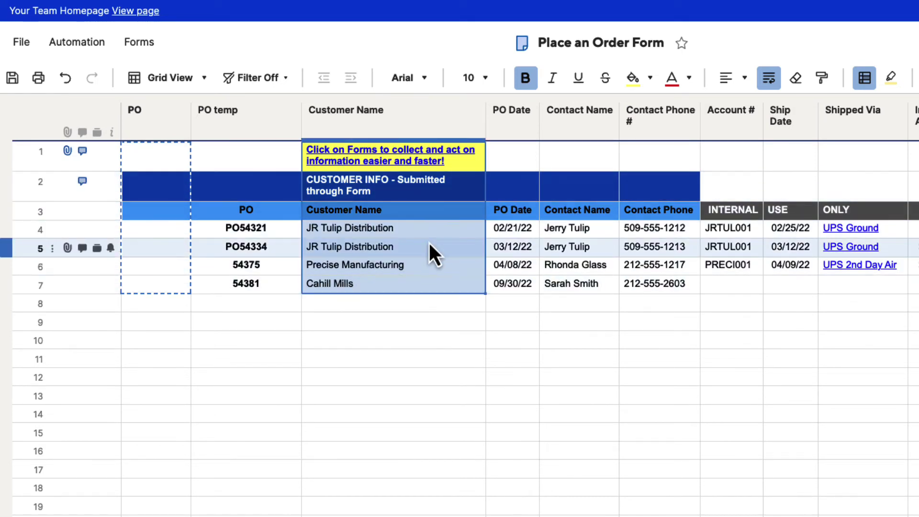
{"action": "right_click", "coordinate": [440, 236]}
{"action": "left_click", "coordinate": [475, 255]}
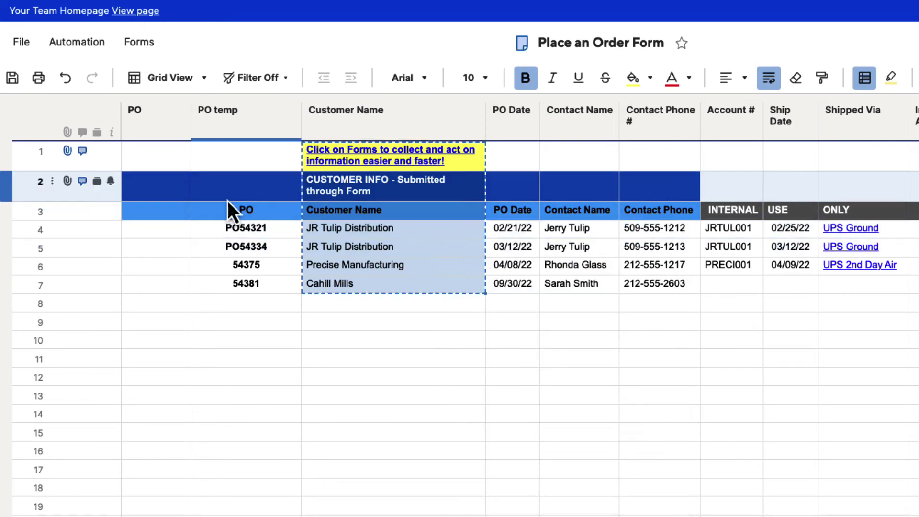
{"action": "right_click", "coordinate": [150, 159]}
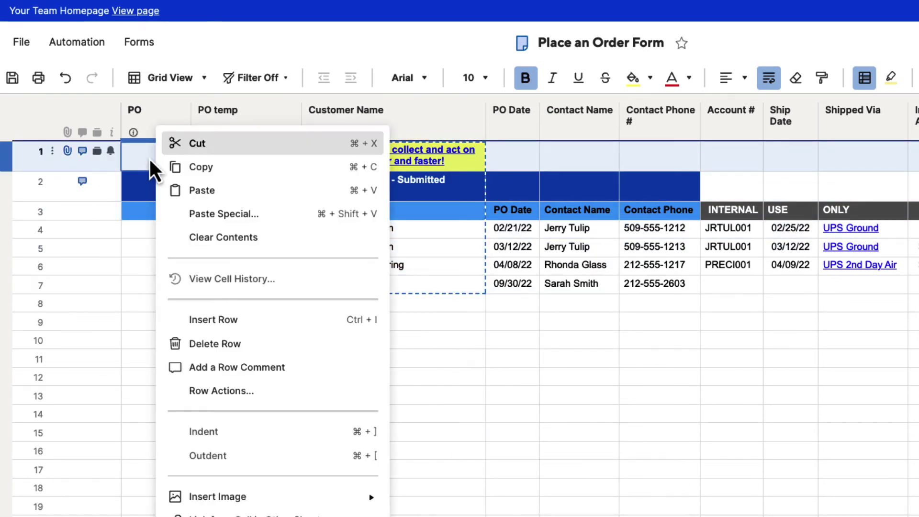
{"action": "left_click", "coordinate": [191, 192]}
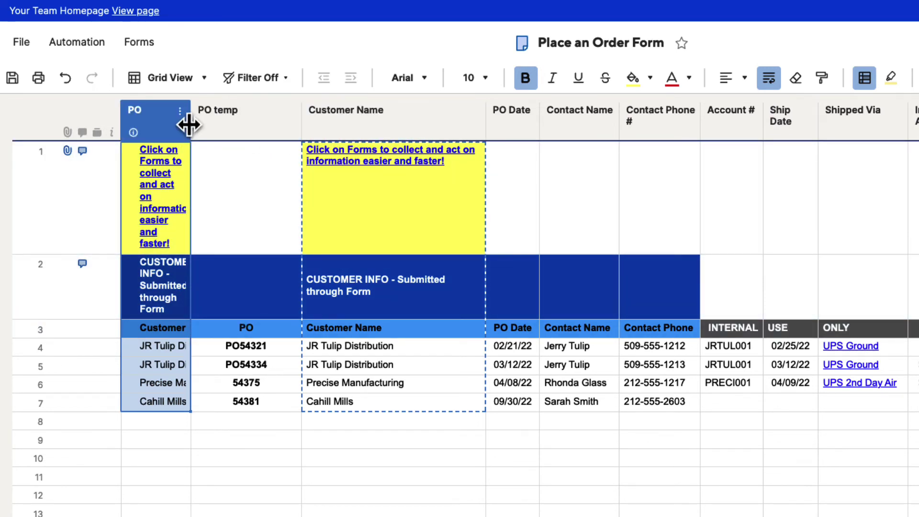
Drag the PO column wider to fit the names, then delete the Customer Name column
{"action": "left_click_drag", "start_coordinate": [187, 124], "coordinate": [300, 125]}
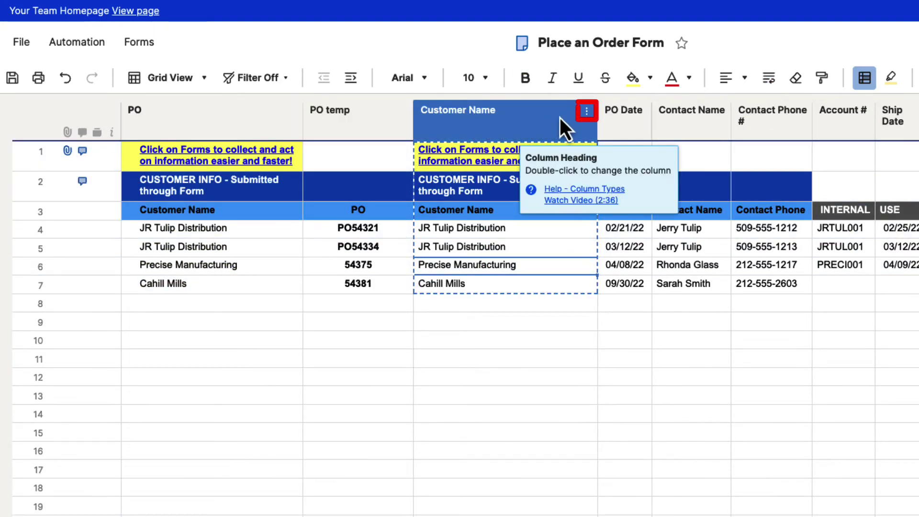
{"action": "left_click", "coordinate": [586, 115]}
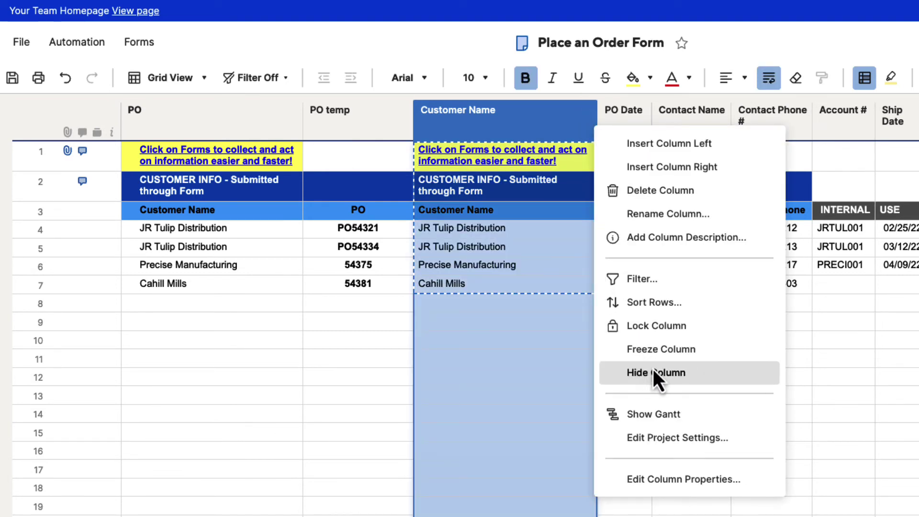
{"action": "left_click", "coordinate": [658, 196]}
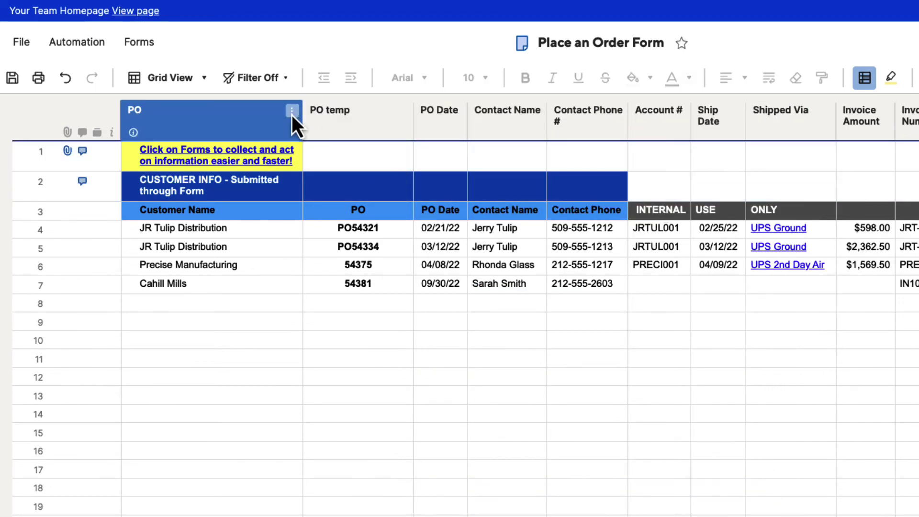
Rename the PO primary column to 'Customer Name'
{"action": "left_click", "coordinate": [292, 112]}
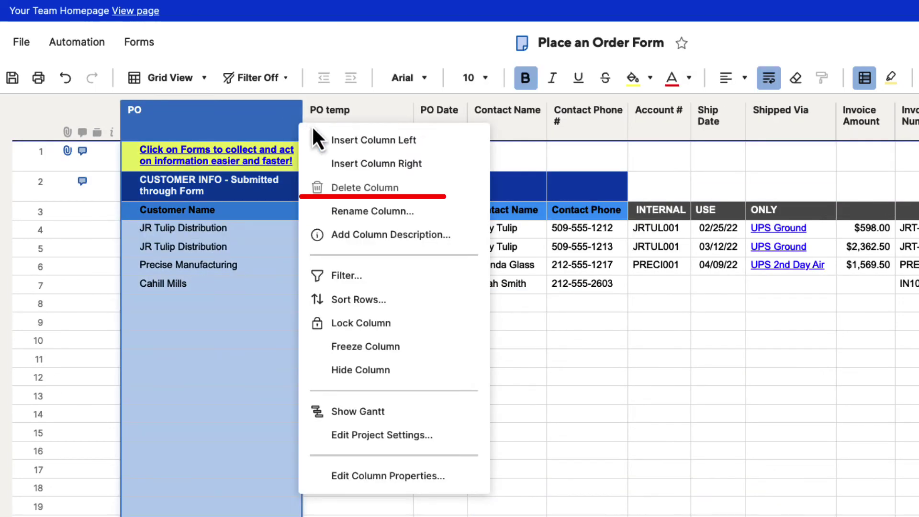
{"action": "left_click", "coordinate": [359, 212]}
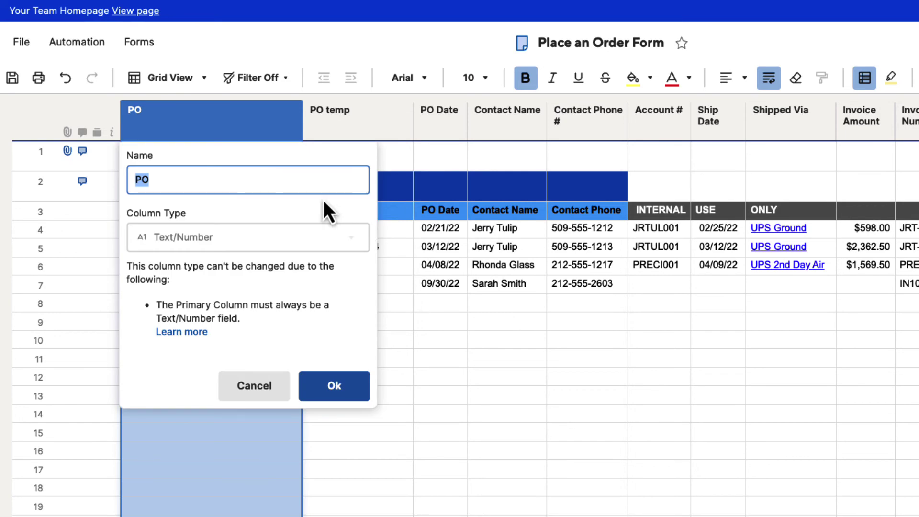
{"action": "type", "text": "Customer Name"}
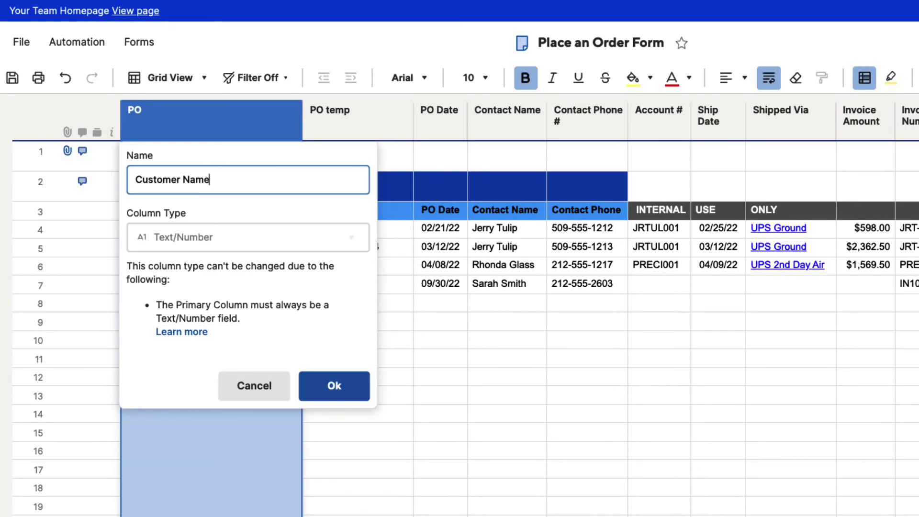
{"action": "left_click", "coordinate": [355, 389]}
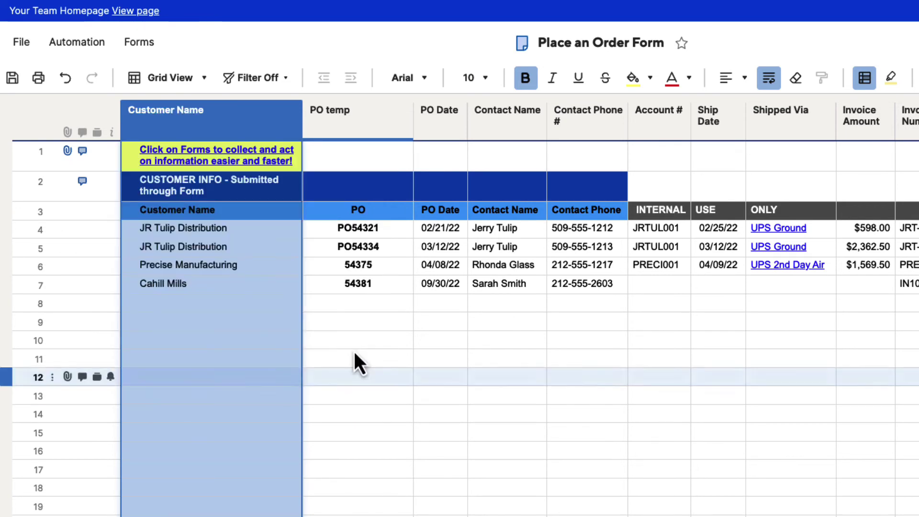
Rename the PO temp column to 'PO'
{"action": "left_click", "coordinate": [403, 113]}
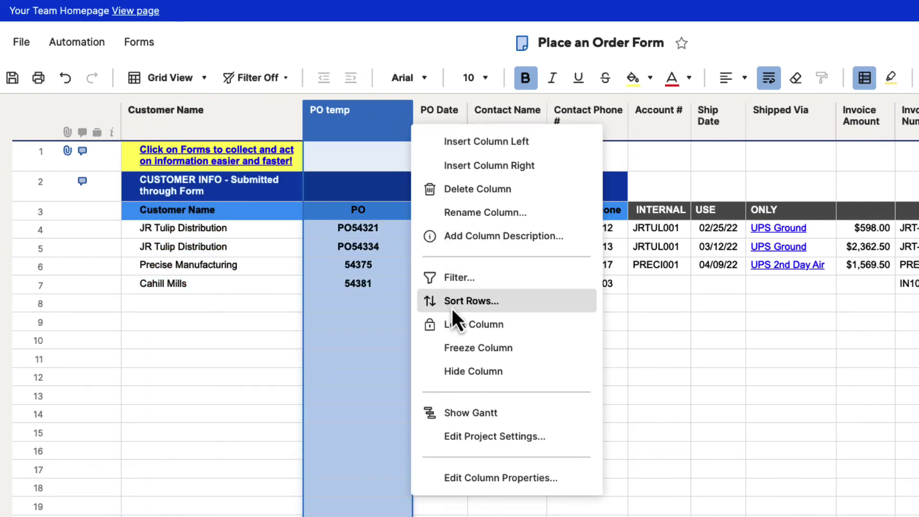
{"action": "left_click", "coordinate": [469, 214]}
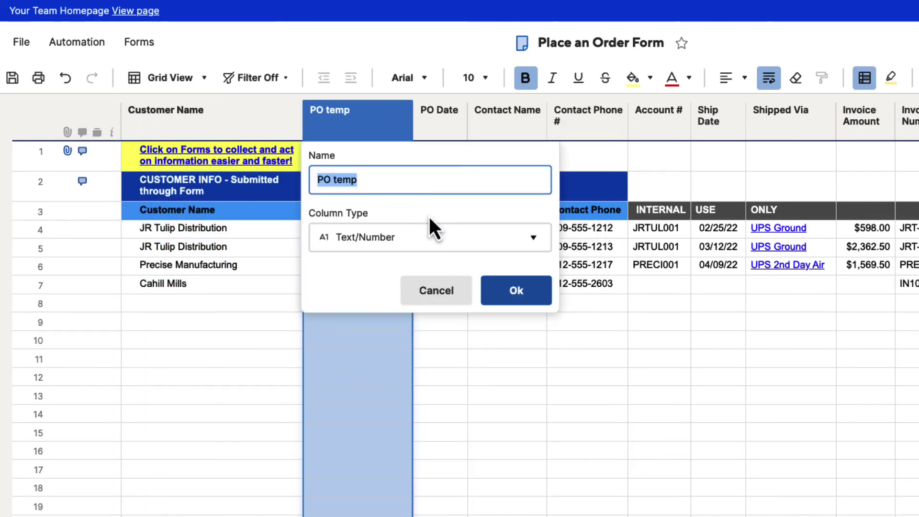
{"action": "type", "text": "PO"}
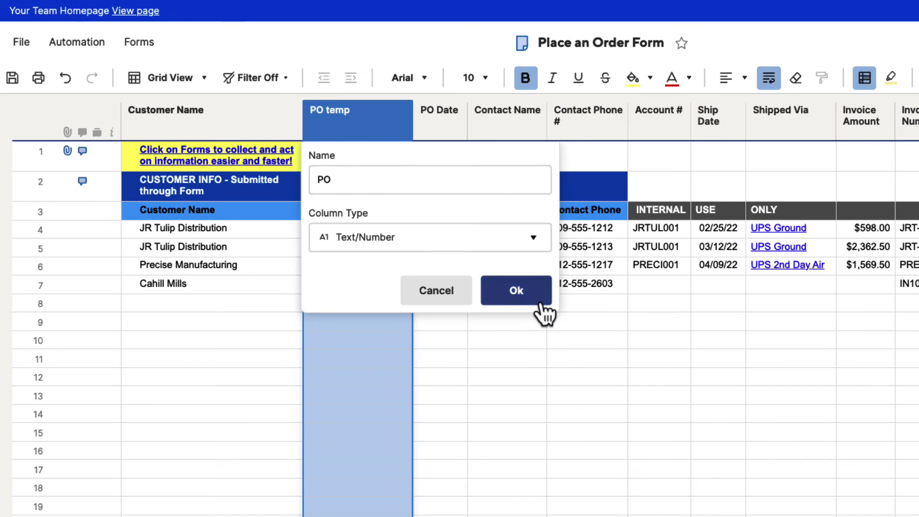
{"action": "left_click", "coordinate": [539, 297]}
{"action": "left_click", "coordinate": [375, 286]}
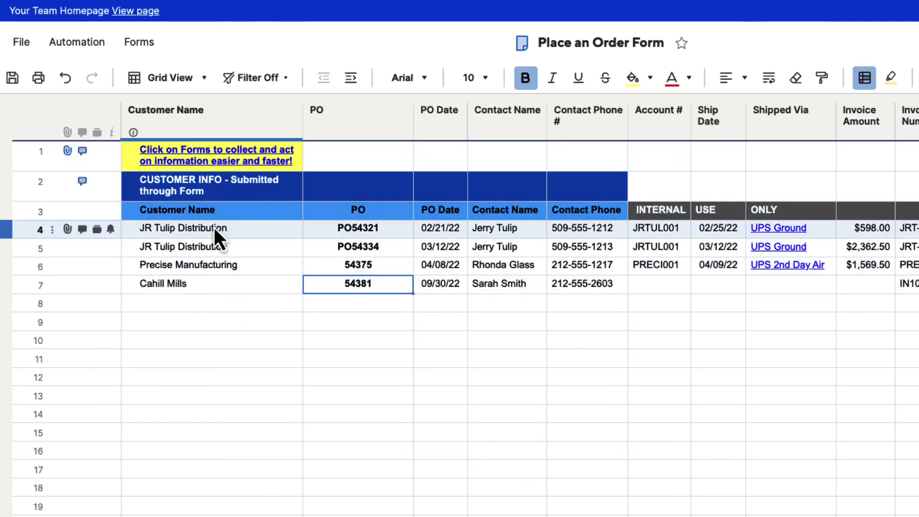
Indent order rows 4–7 under the row 3 header and collapse that header row
{"action": "left_click_drag", "start_coordinate": [214, 230], "coordinate": [210, 284]}
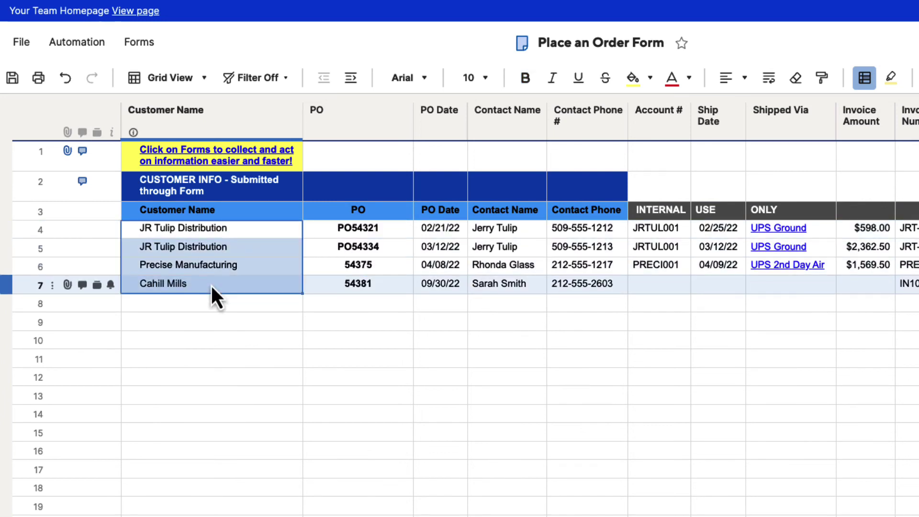
{"action": "left_click", "coordinate": [352, 79]}
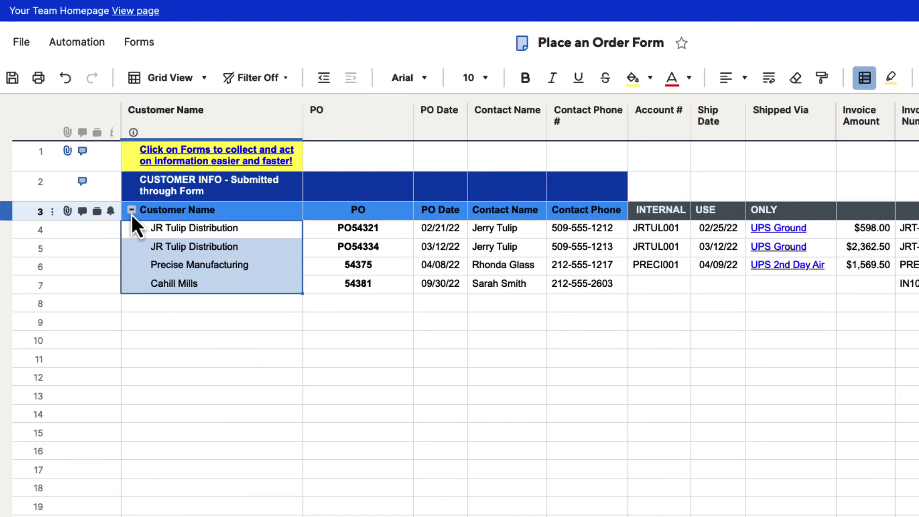
{"action": "left_click", "coordinate": [131, 211]}
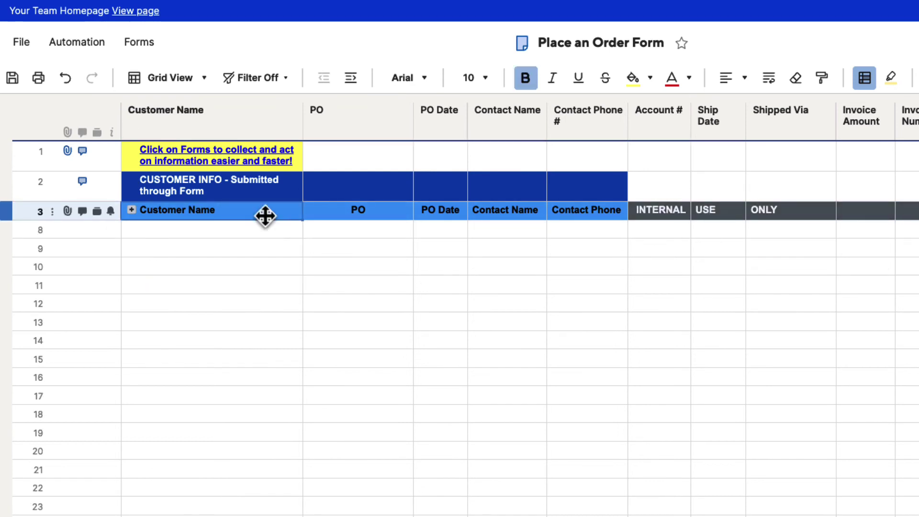
Expand row 3 to reveal the indented order rows, then select the first customer's cell
{"action": "left_click", "coordinate": [131, 212]}
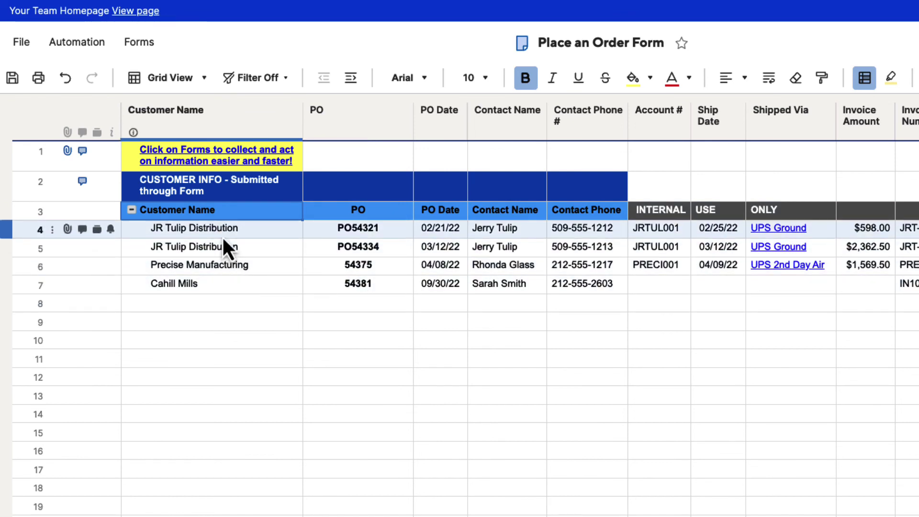
{"action": "left_click", "coordinate": [221, 285]}
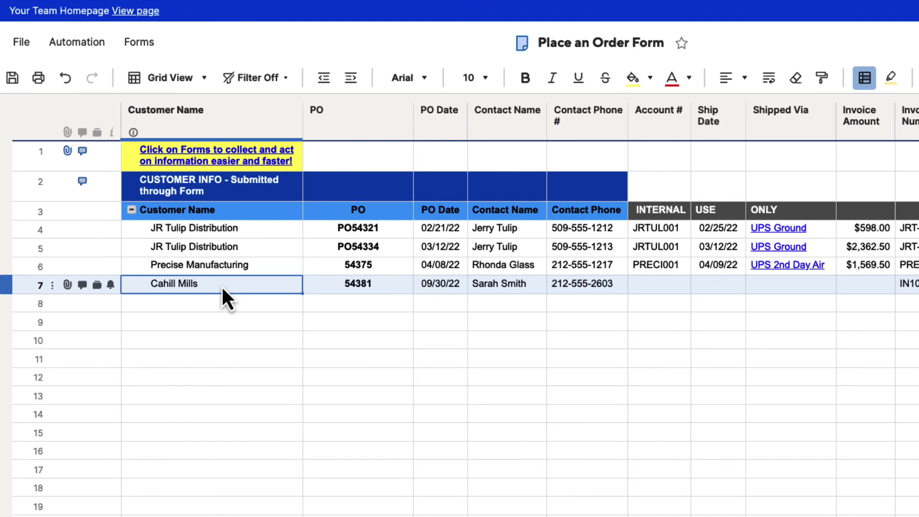